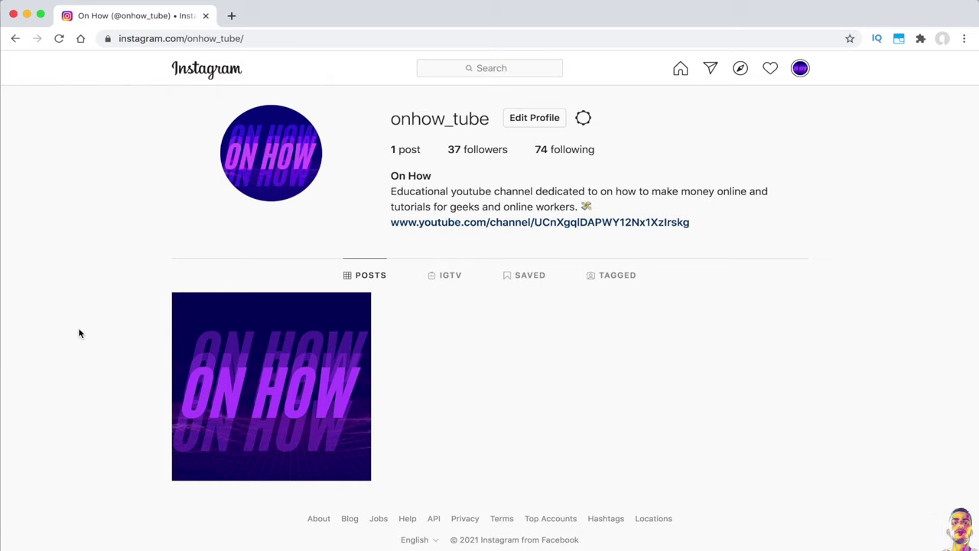
- Browse the account menu and profile photo options, then dismiss them
{"action": "left_click", "coordinate": [802, 71]}
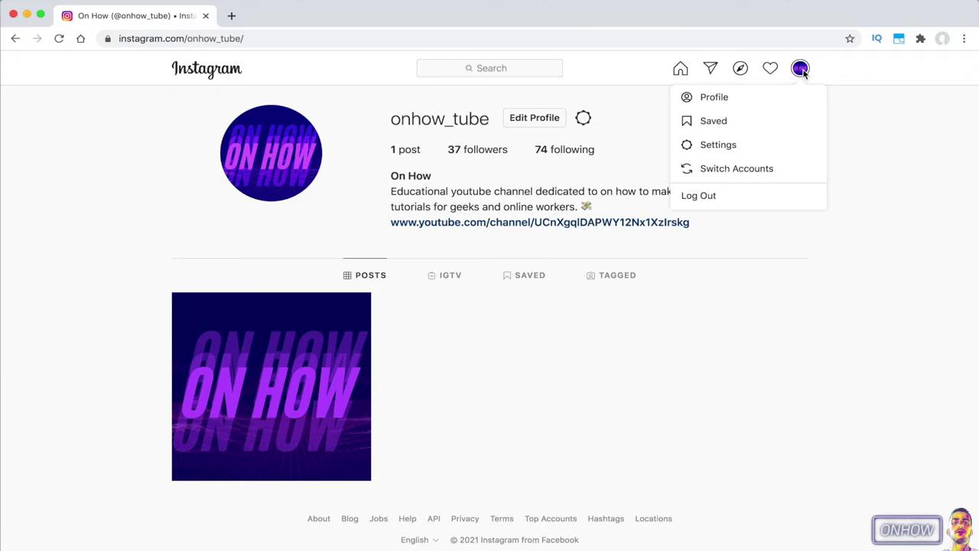
{"action": "left_click", "coordinate": [511, 202]}
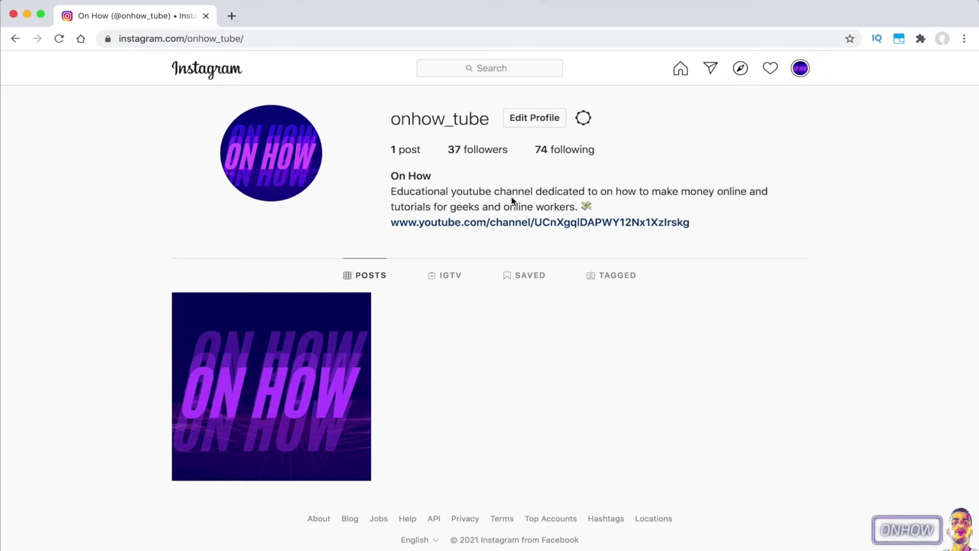
{"action": "left_click", "coordinate": [267, 144]}
{"action": "left_click_drag", "start_coordinate": [429, 260], "coordinate": [550, 260]}
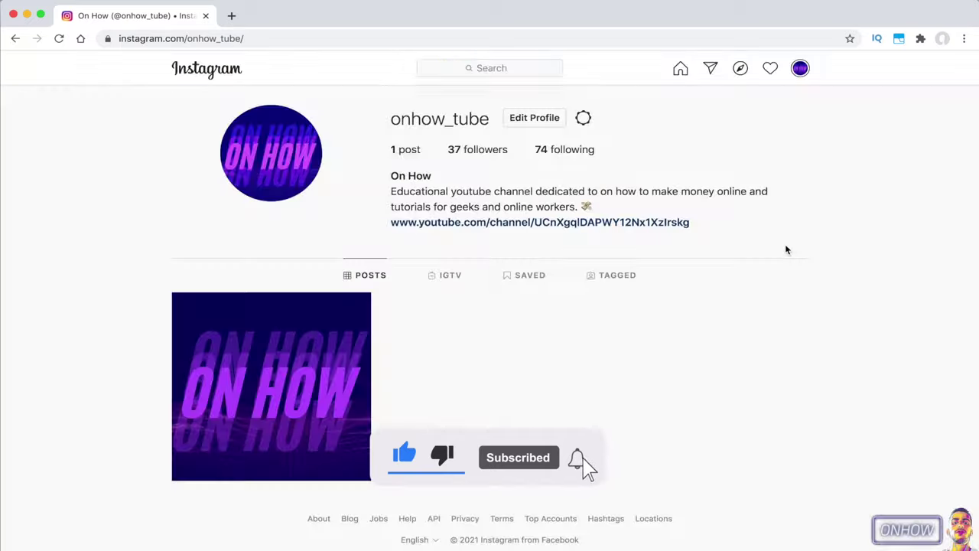
{"action": "left_click", "coordinate": [786, 249]}
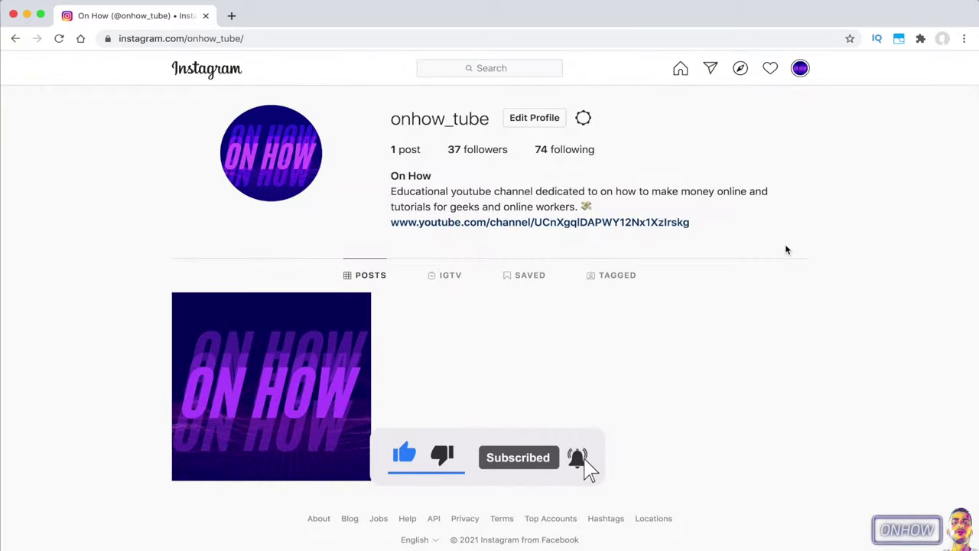
- Open DevTools via Inspect and emulate an iPhone 6/7/8 Plus screen
{"action": "right_click", "coordinate": [823, 153]}
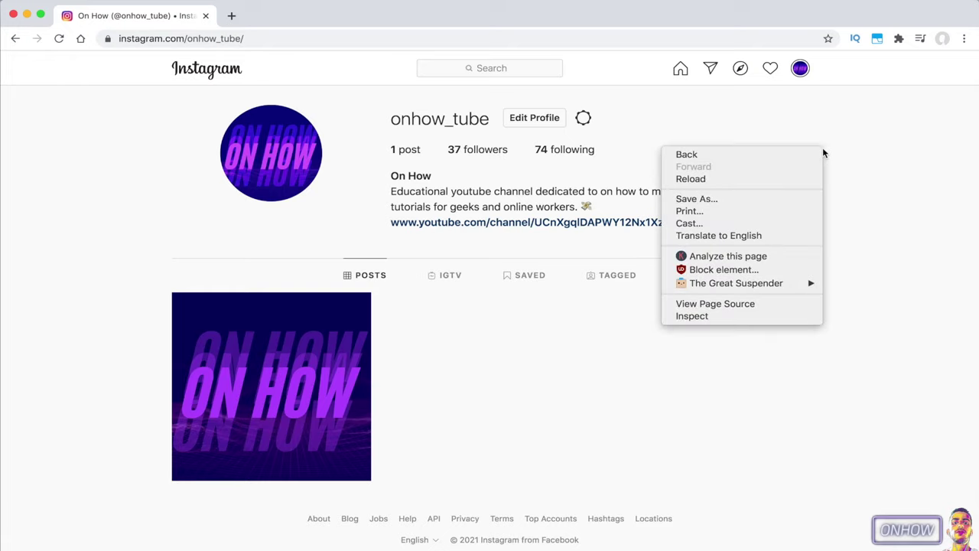
{"action": "left_click", "coordinate": [708, 318]}
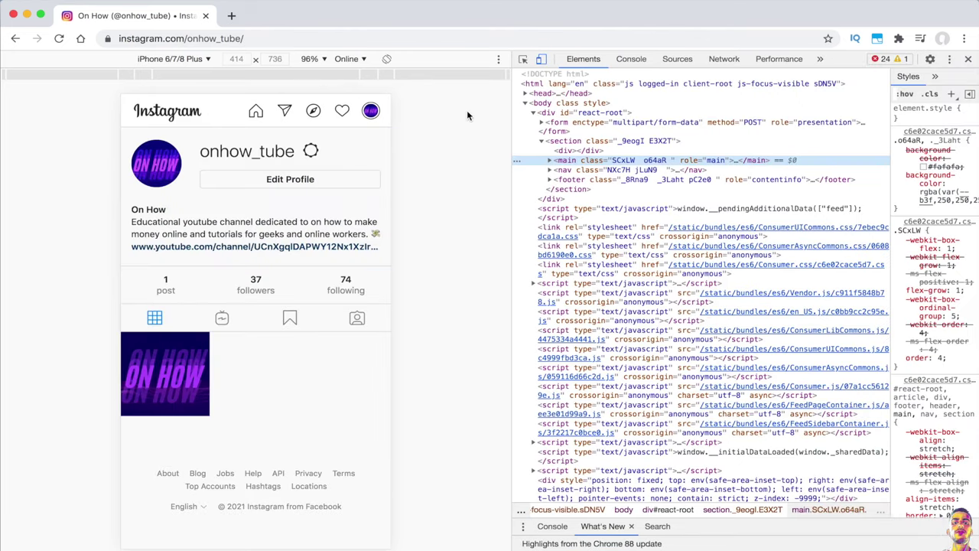
{"action": "left_click", "coordinate": [176, 61]}
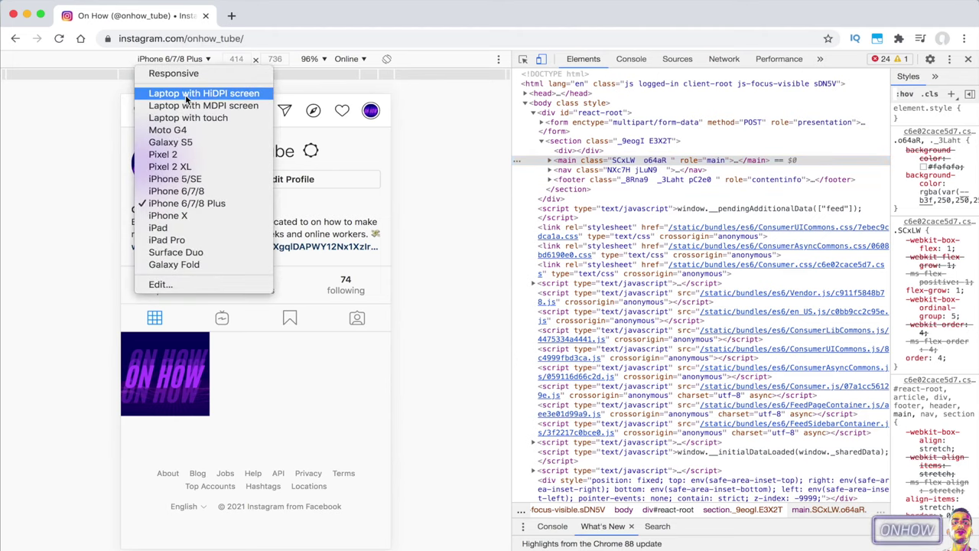
{"action": "left_click", "coordinate": [176, 73]}
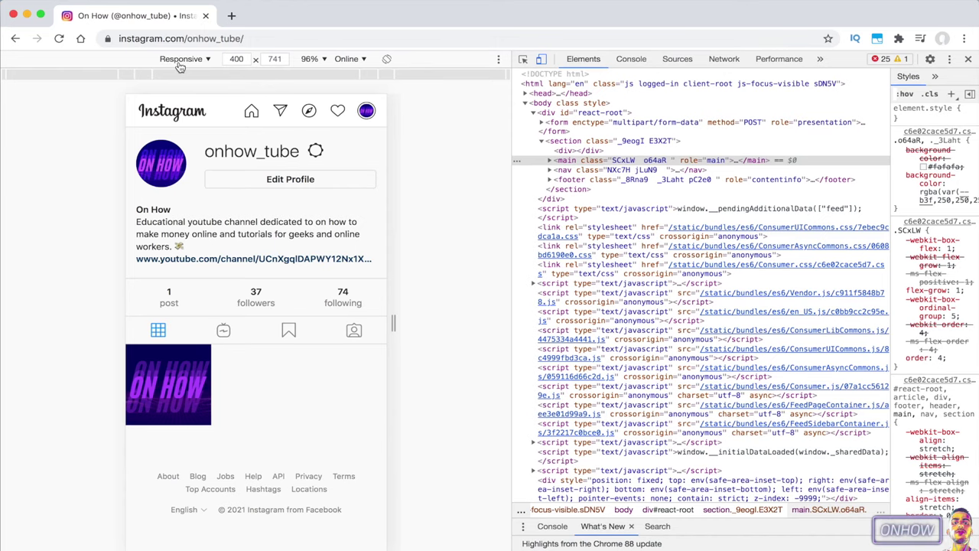
{"action": "left_click", "coordinate": [181, 60]}
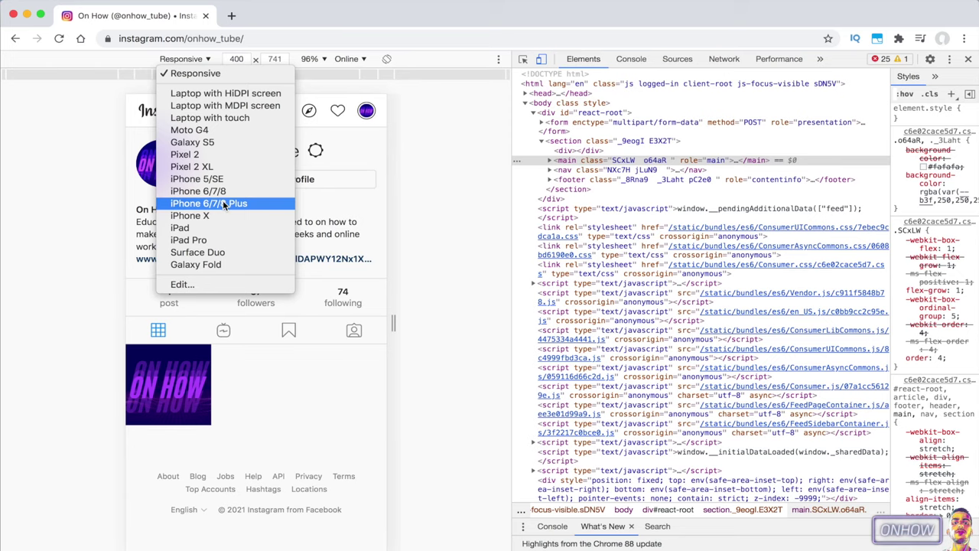
{"action": "left_click", "coordinate": [223, 202]}
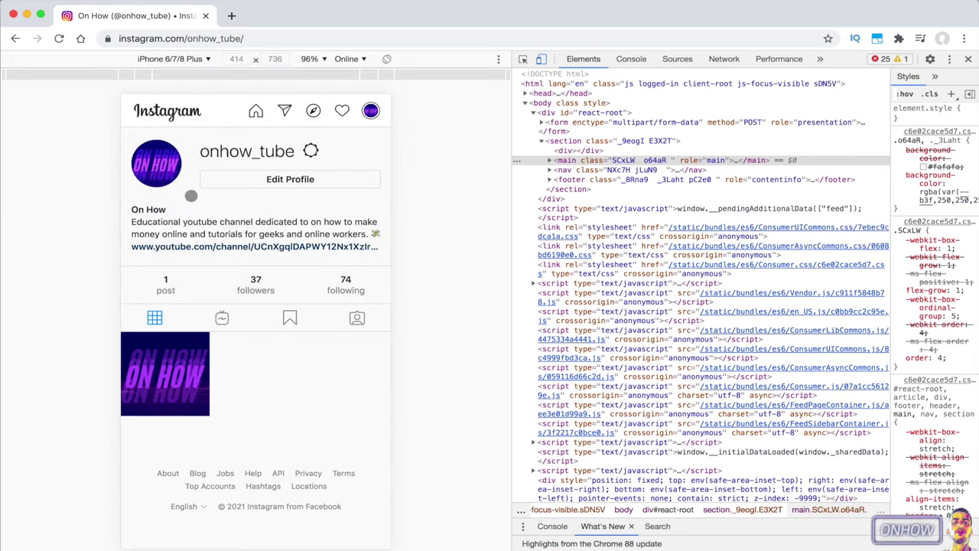
- Reload Instagram into its mobile feed and start a Your Story upload
{"action": "left_click", "coordinate": [60, 39]}
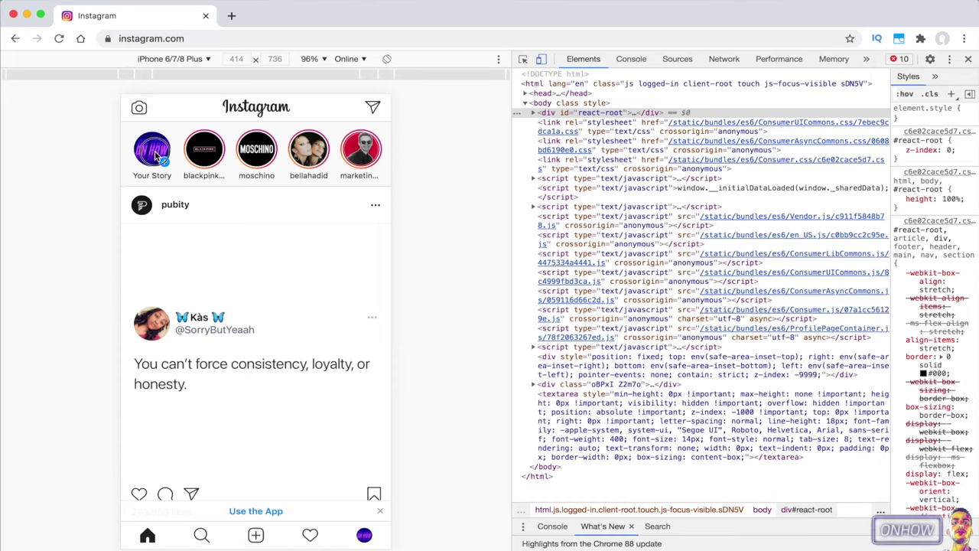
{"action": "left_click", "coordinate": [155, 155]}
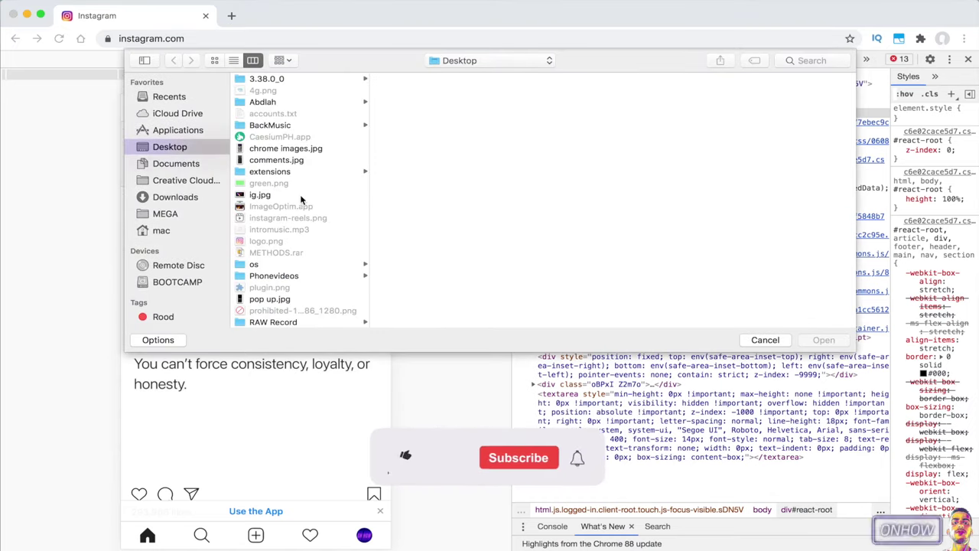
- Find and open the Thumbnails folder on the Desktop
{"action": "scroll", "coordinate": [299, 195], "scroll_direction": "down", "scroll_amount": 1}
{"action": "scroll", "coordinate": [294, 183], "scroll_direction": "down", "scroll_amount": 5}
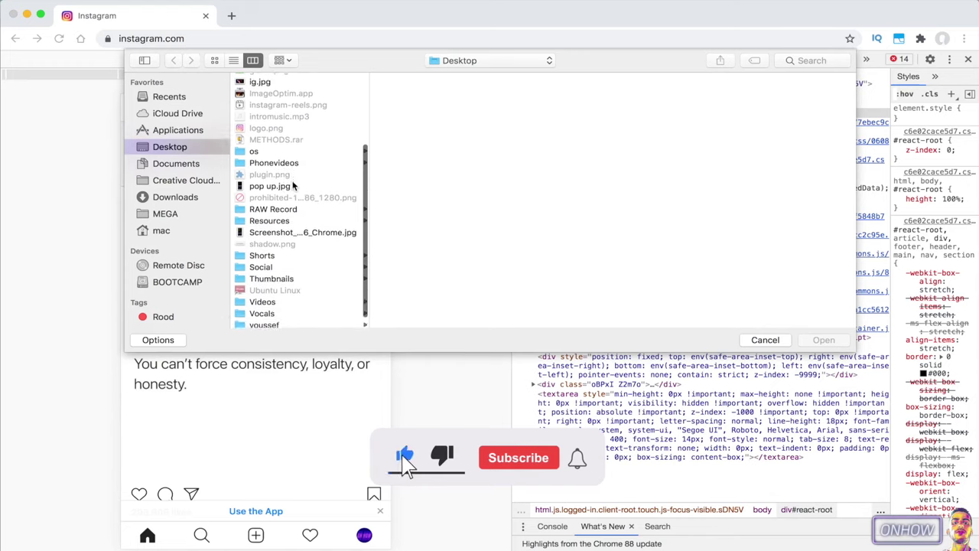
{"action": "scroll", "coordinate": [295, 187], "scroll_direction": "down", "scroll_amount": 1}
{"action": "scroll", "coordinate": [295, 220], "scroll_direction": "up", "scroll_amount": 3}
{"action": "scroll", "coordinate": [293, 252], "scroll_direction": "up", "scroll_amount": 2}
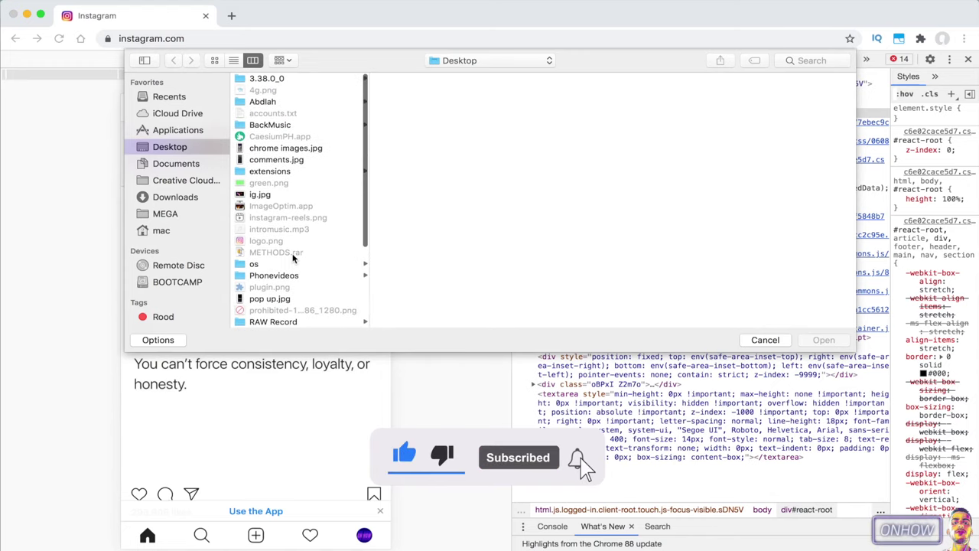
{"action": "scroll", "coordinate": [295, 260], "scroll_direction": "down", "scroll_amount": 4}
{"action": "left_click", "coordinate": [283, 300]}
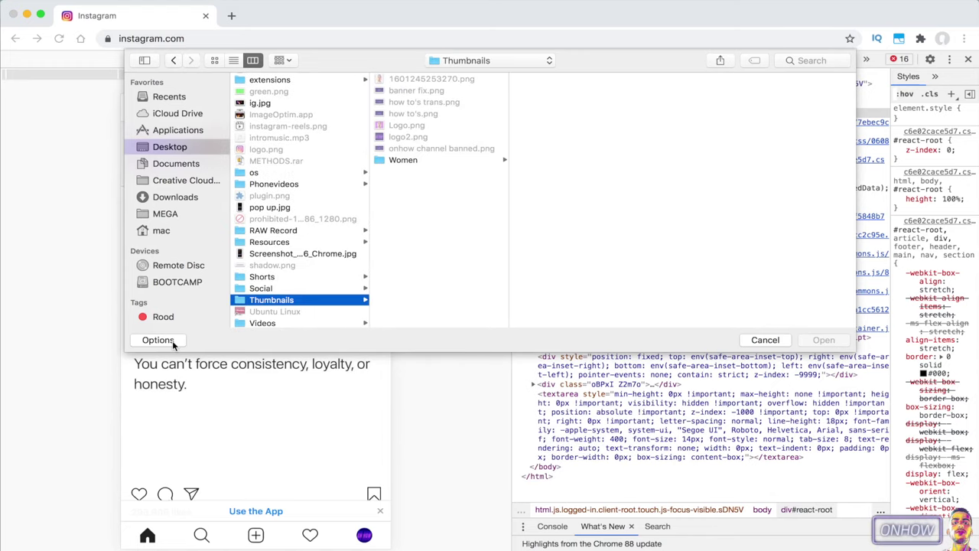
- Set the file format to All Files and open logo2.png
{"action": "left_click", "coordinate": [172, 341]}
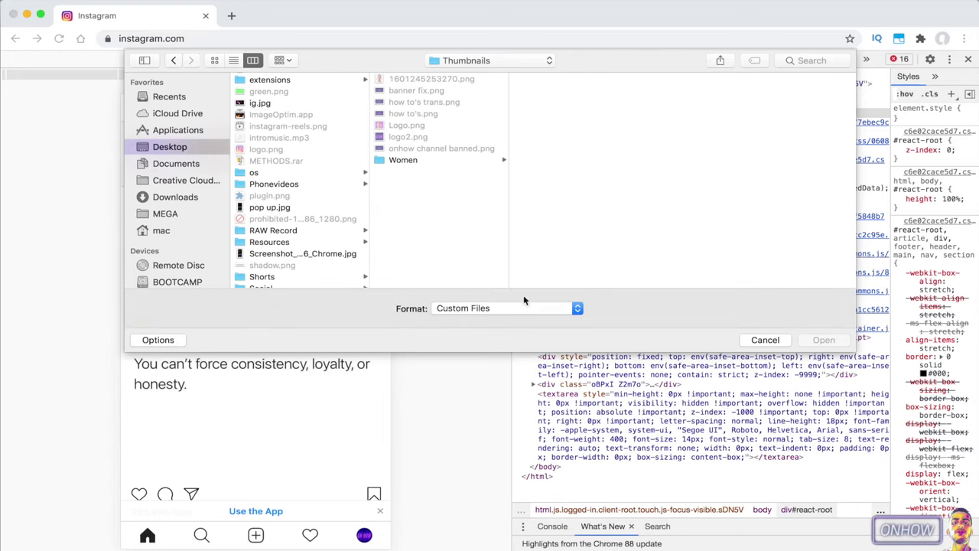
{"action": "left_click", "coordinate": [500, 308]}
{"action": "left_click", "coordinate": [474, 319]}
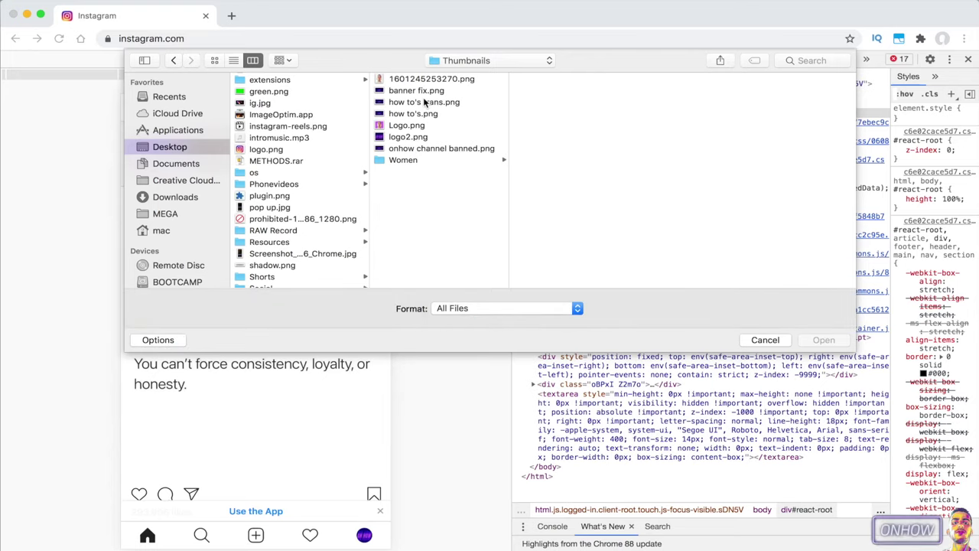
{"action": "left_click", "coordinate": [408, 139]}
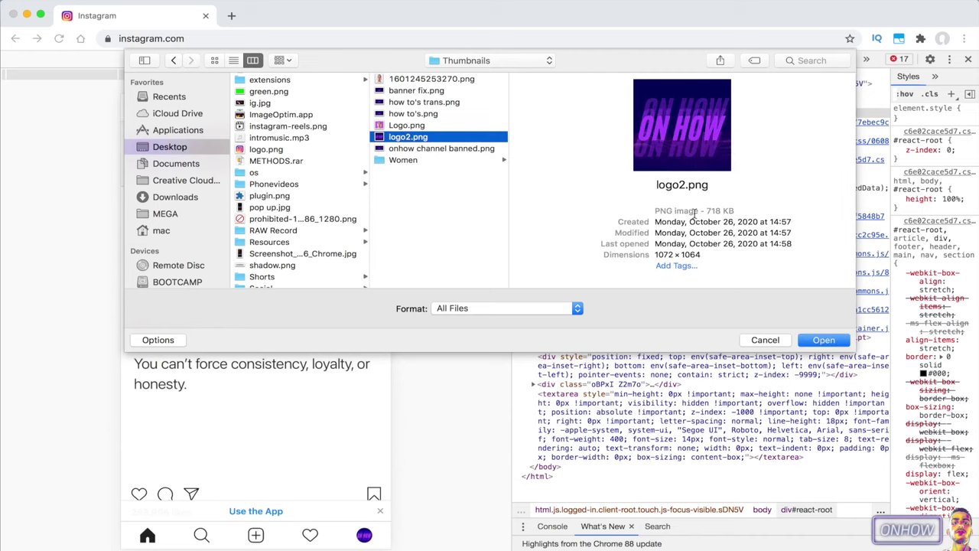
{"action": "left_click", "coordinate": [824, 340]}
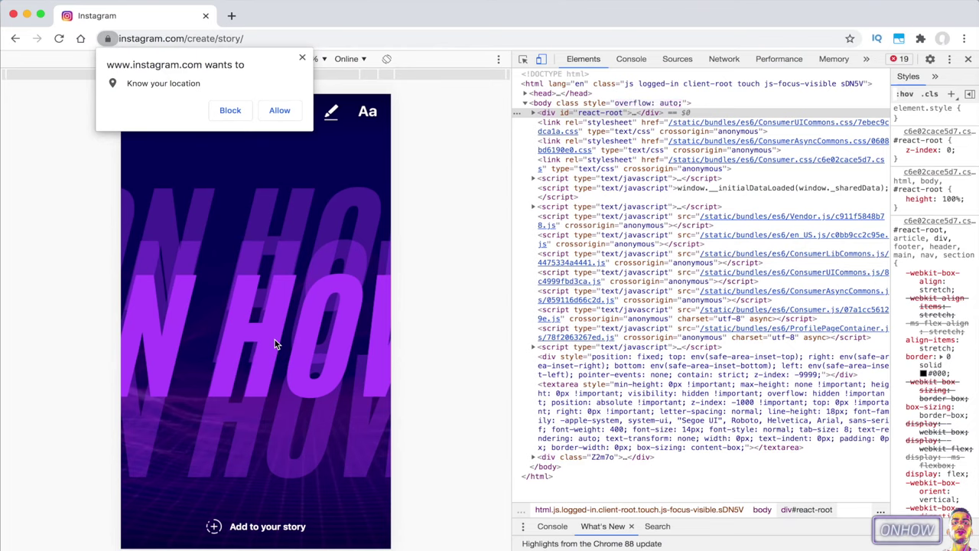
- Dismiss the location prompt, draw then undo a test stroke, and close the sticker tray
{"action": "left_click", "coordinate": [304, 57]}
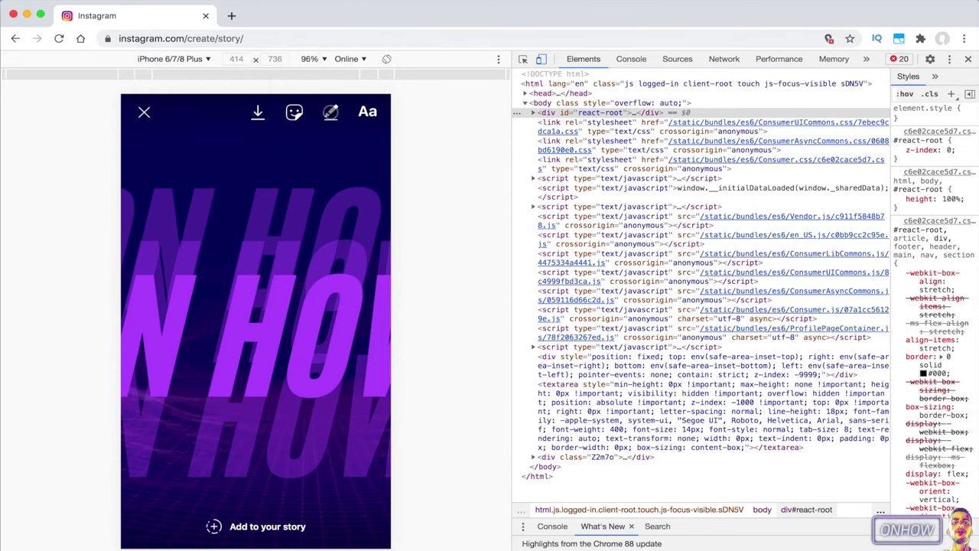
{"action": "left_click", "coordinate": [331, 112]}
{"action": "left_click_drag", "start_coordinate": [219, 246], "coordinate": [280, 170]}
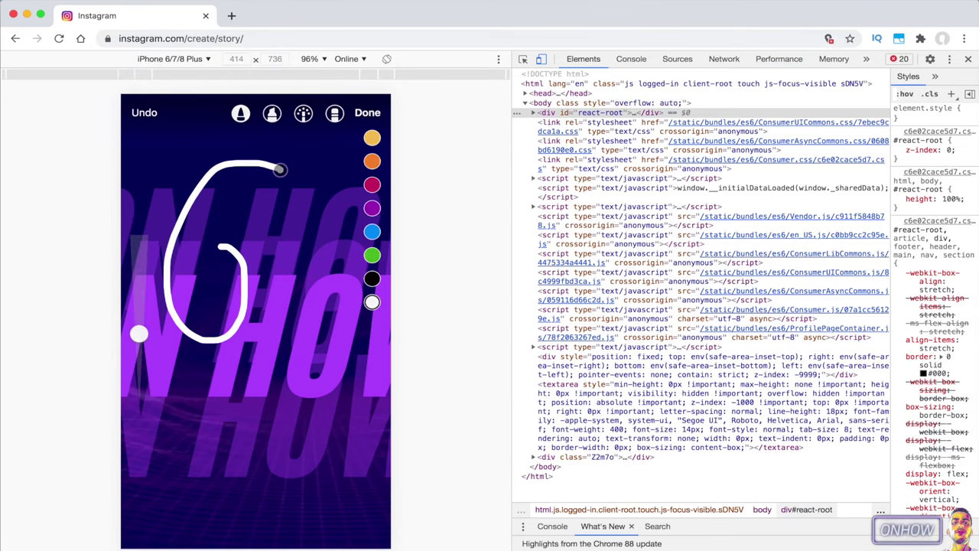
{"action": "left_click", "coordinate": [142, 112]}
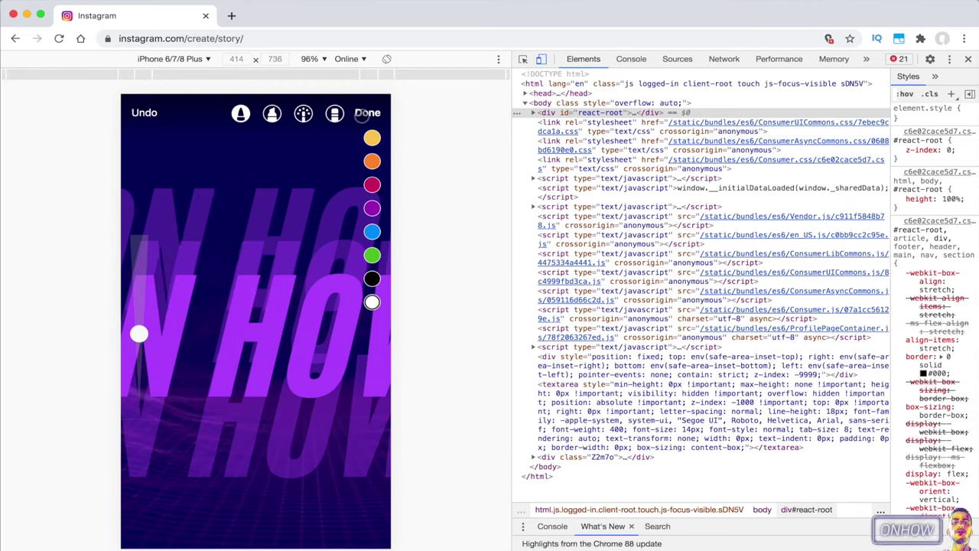
{"action": "left_click", "coordinate": [366, 112]}
{"action": "left_click", "coordinate": [294, 112]}
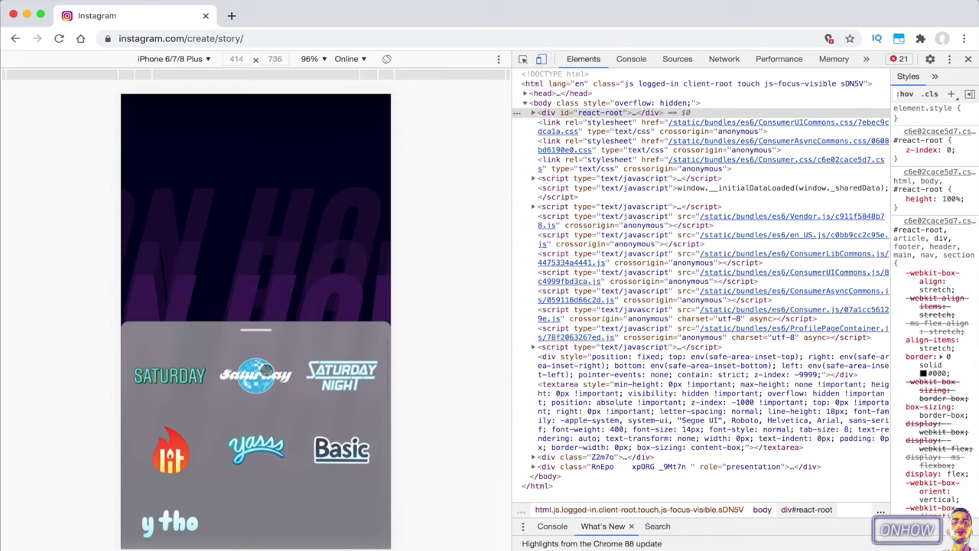
{"action": "left_click_drag", "start_coordinate": [258, 327], "coordinate": [264, 493]}
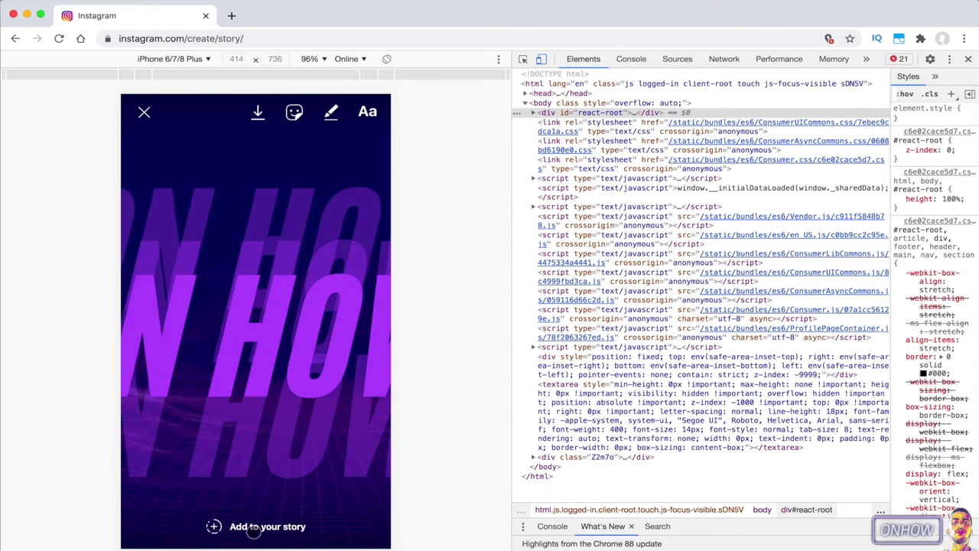
- Post the logo2.png image with Add to your story
{"action": "left_click", "coordinate": [253, 528]}
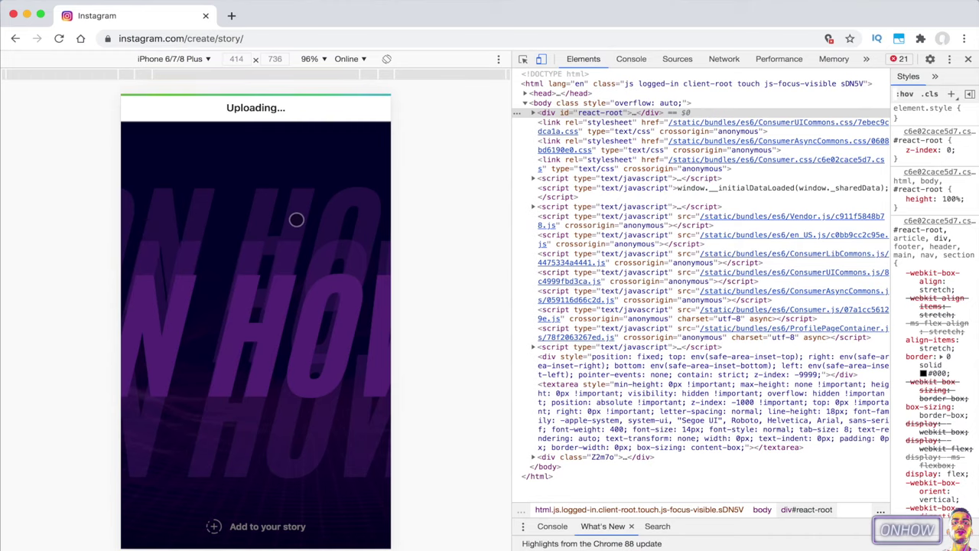